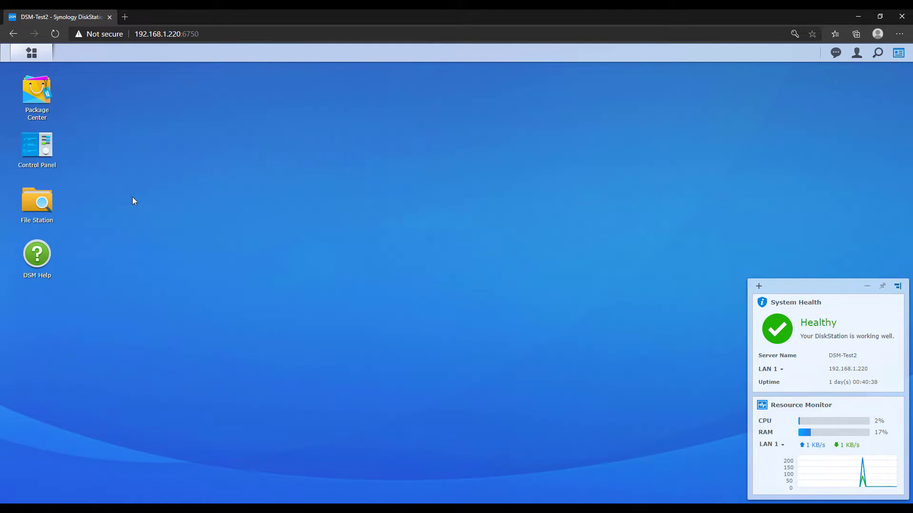
- In Control Panel > Notification, enable email notifications with the saved recipient address and Gmail as provider
click(55, 157)
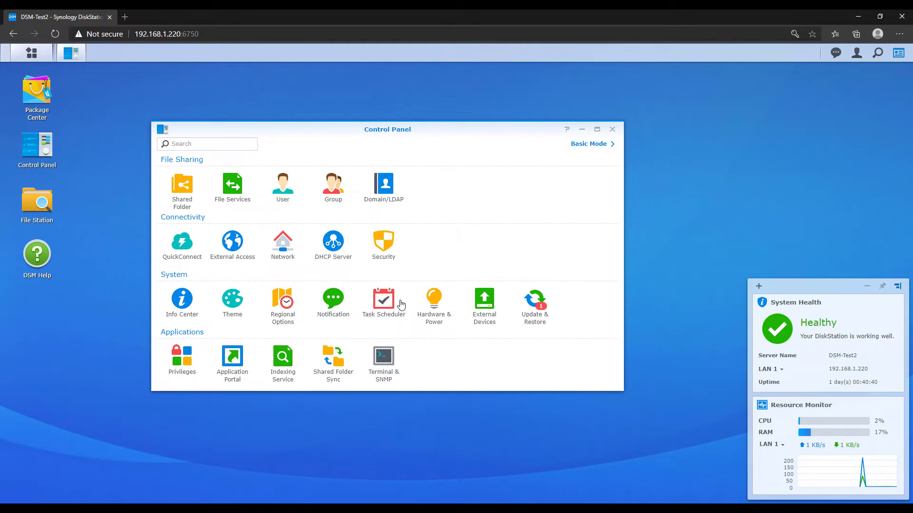
click(334, 300)
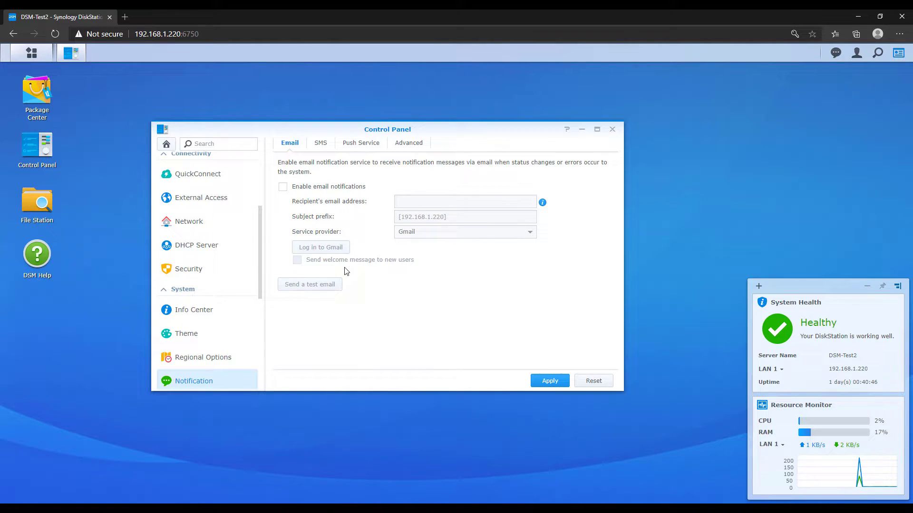
click(318, 190)
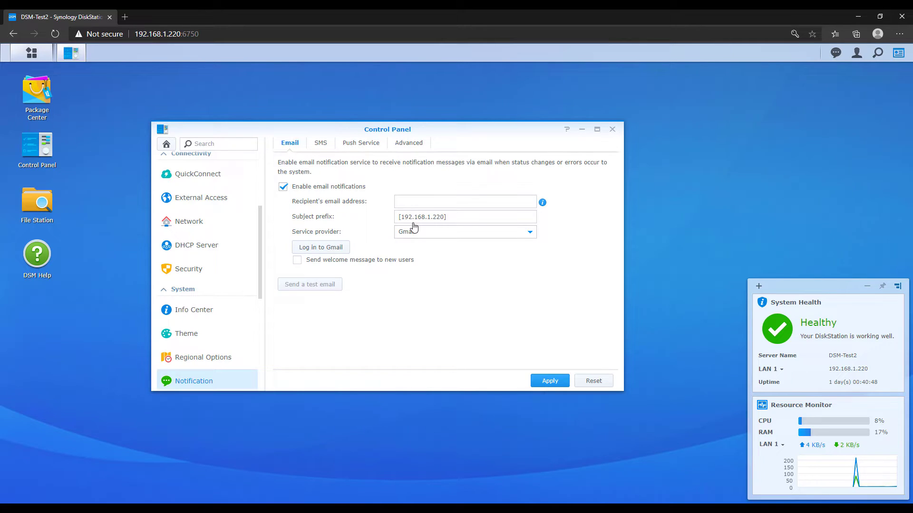
click(413, 205)
click(440, 219)
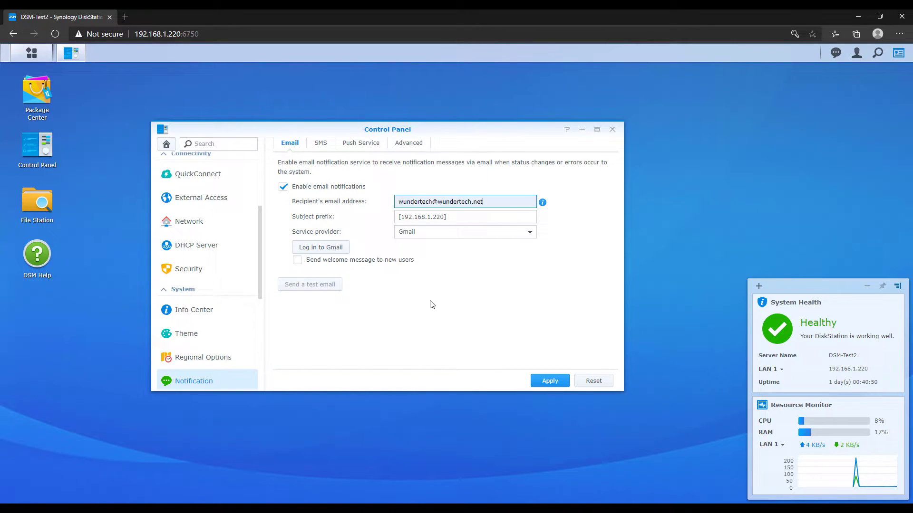
click(529, 236)
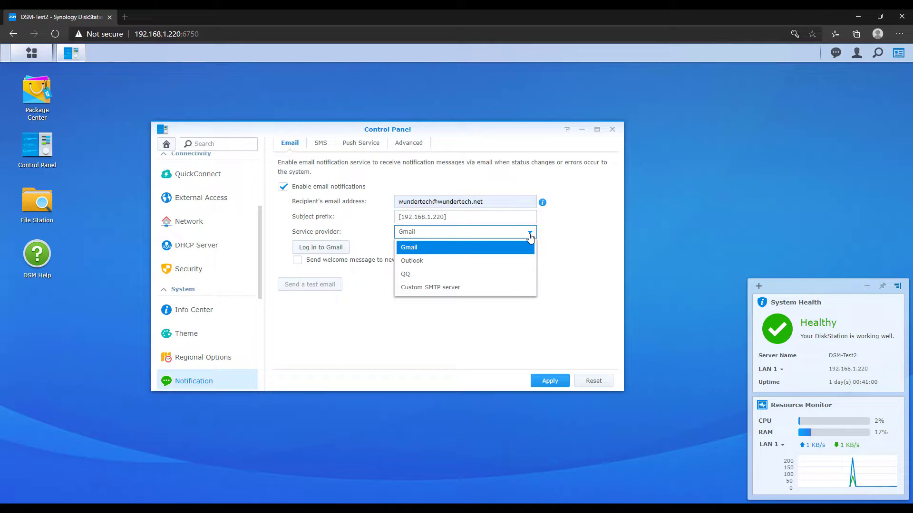
click(506, 252)
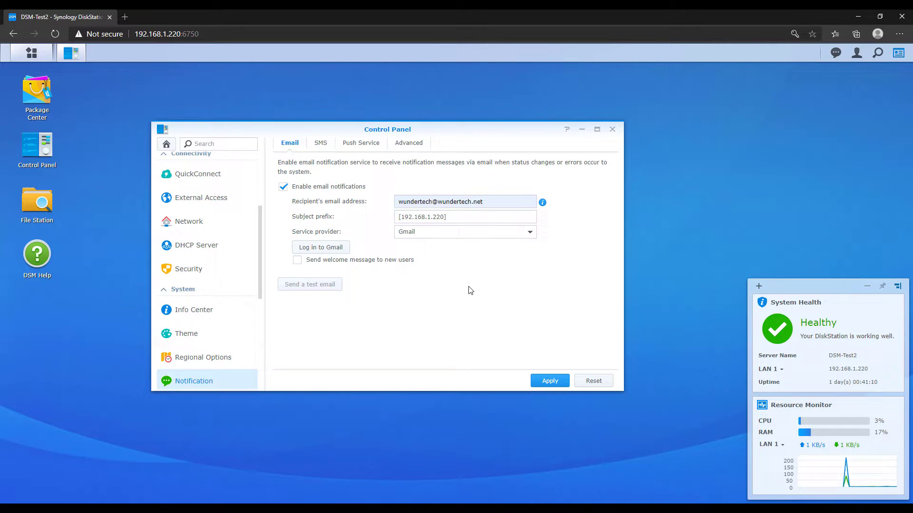
- Sign in to the Gmail account and allow DSM to send mail through it
click(343, 249)
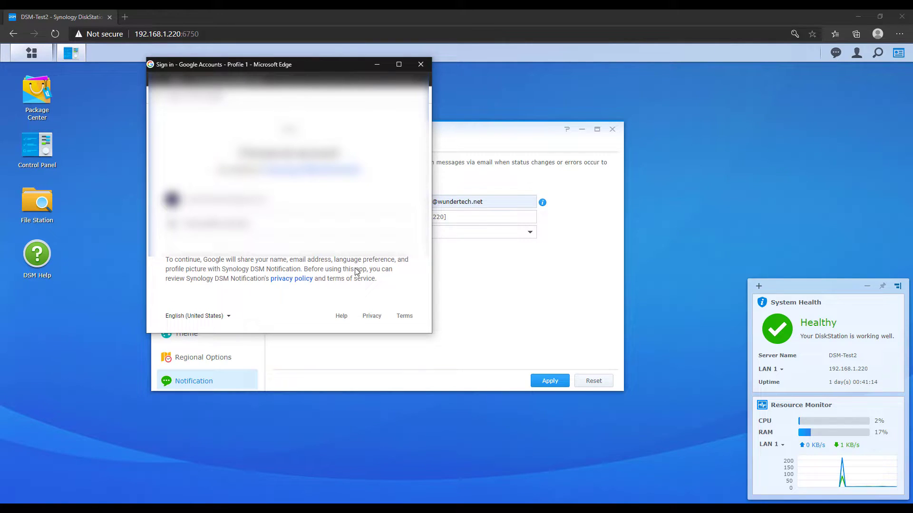
click(333, 200)
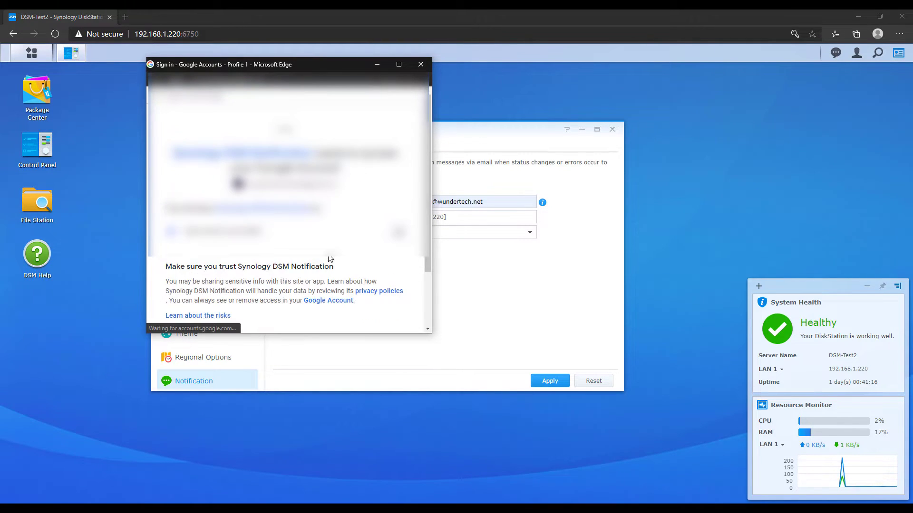
scroll(333, 266, down, 2)
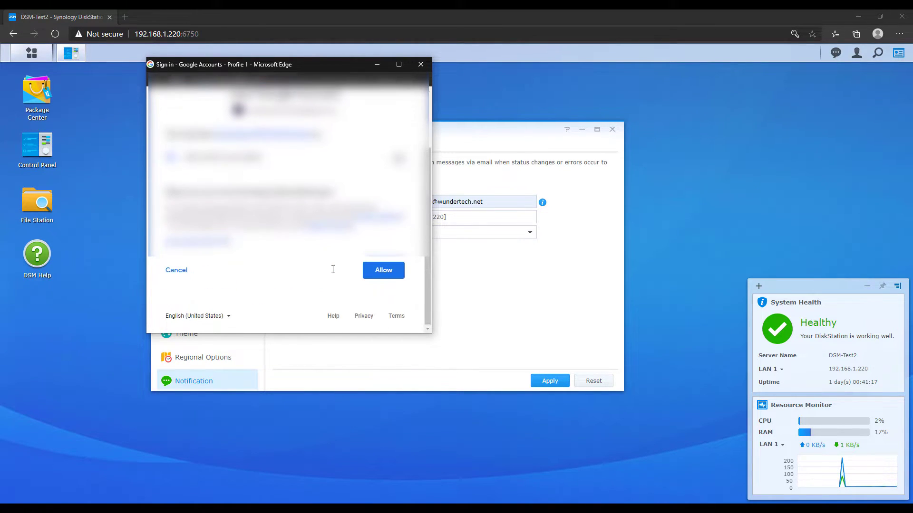
click(379, 274)
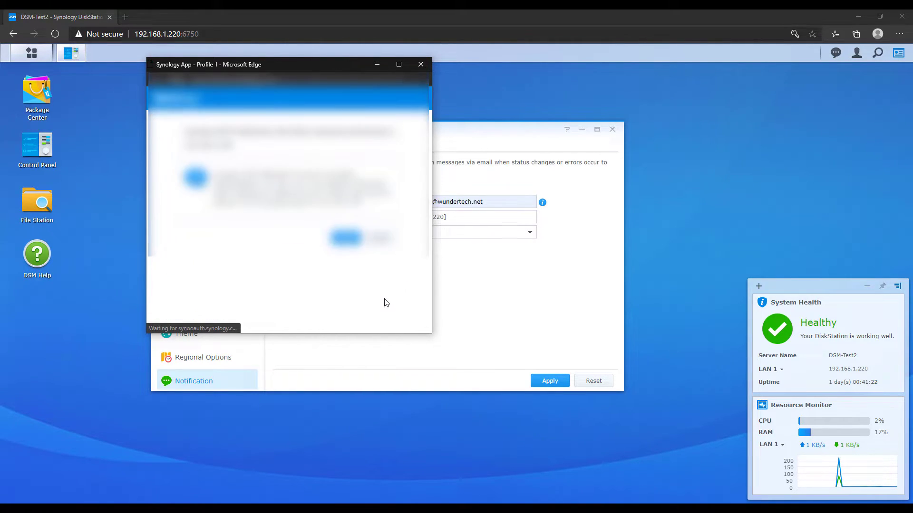
click(346, 237)
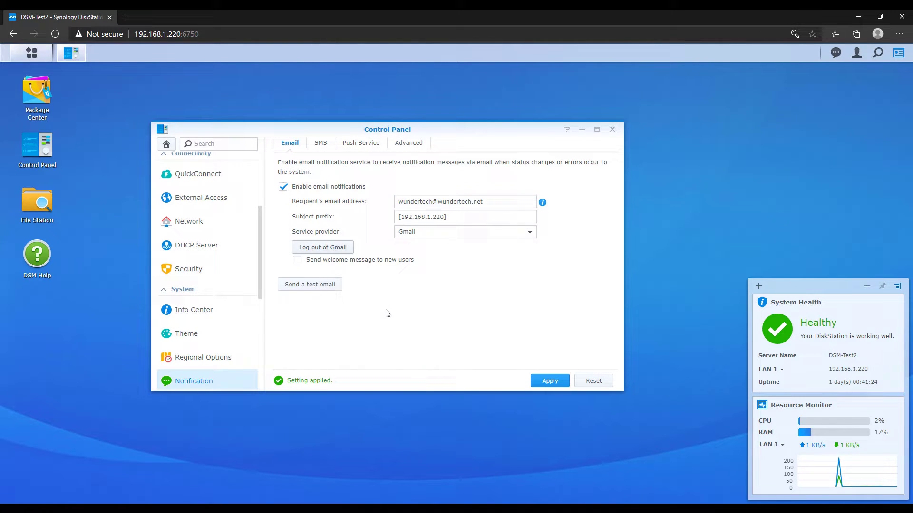
- Apply the notification settings and send a test email to the recipient
click(548, 382)
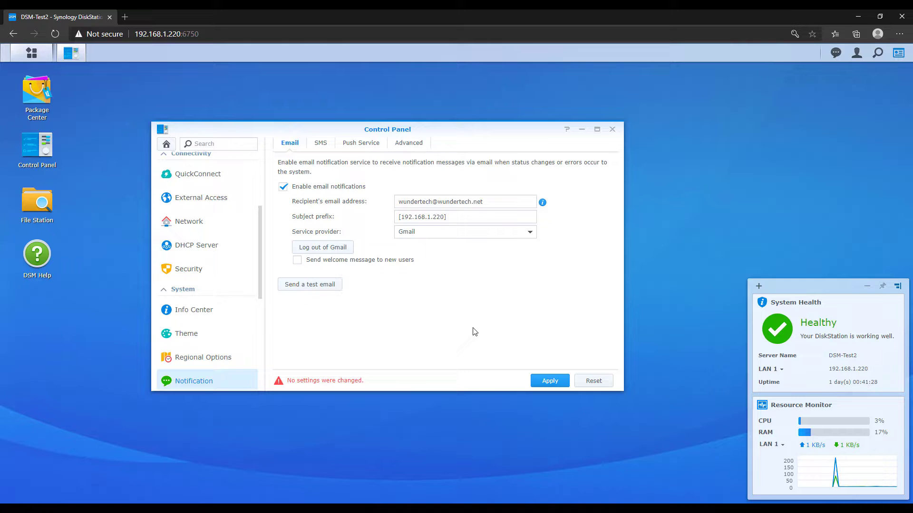
click(326, 286)
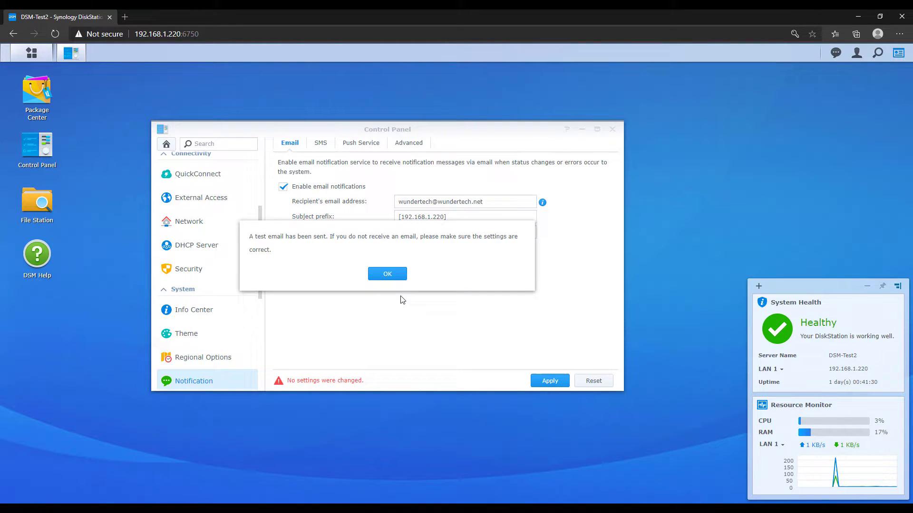
click(387, 274)
- Switch the email service provider from Gmail to Outlook
click(428, 233)
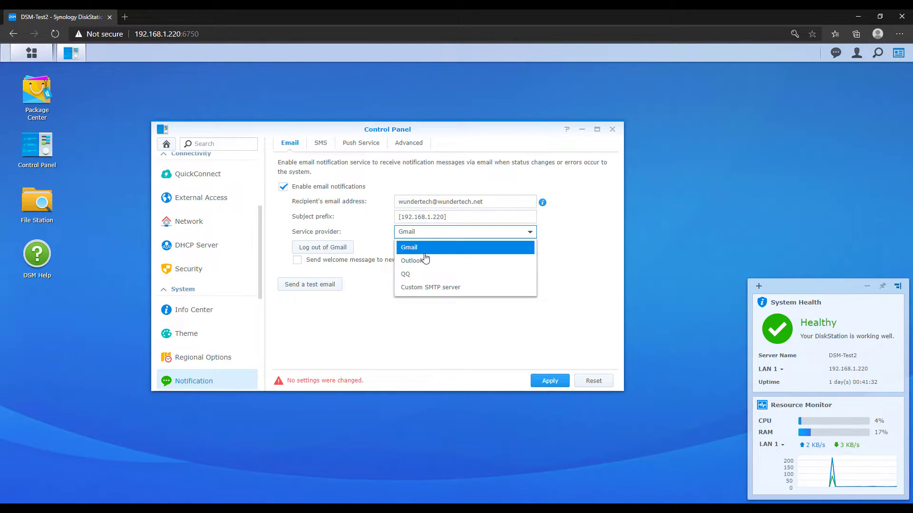
click(425, 265)
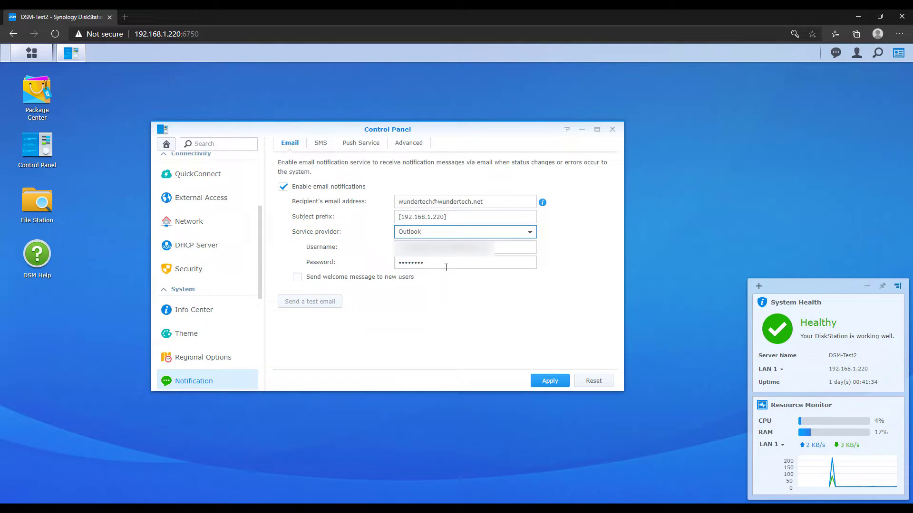
click(483, 319)
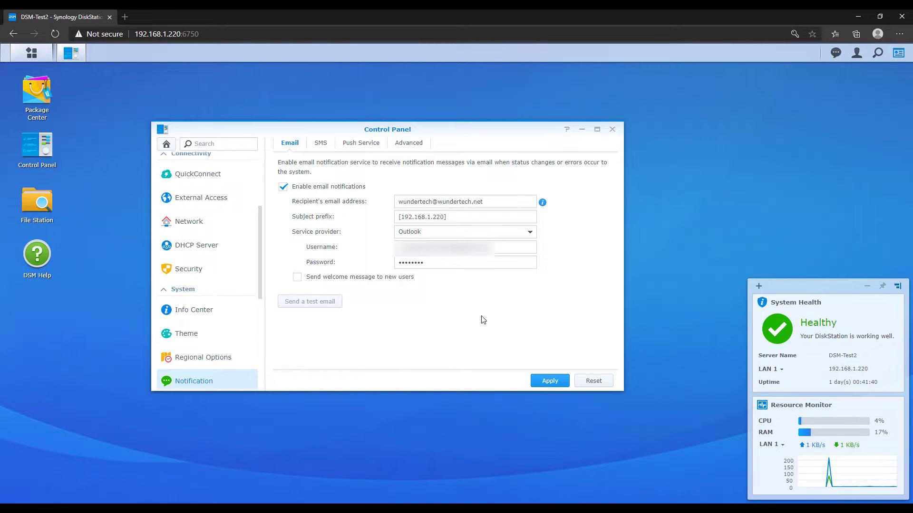
- Enter an Outlook username and the account password, then delete the username again
drag(492, 247, 358, 250)
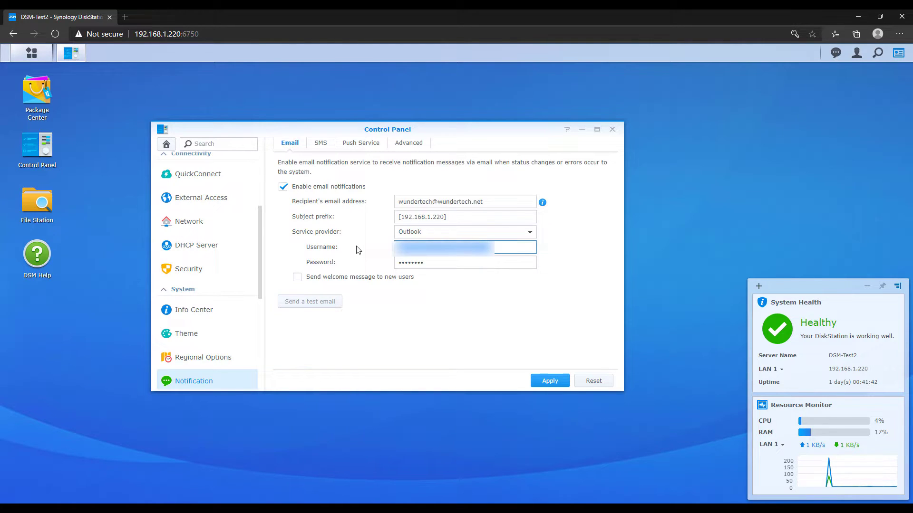
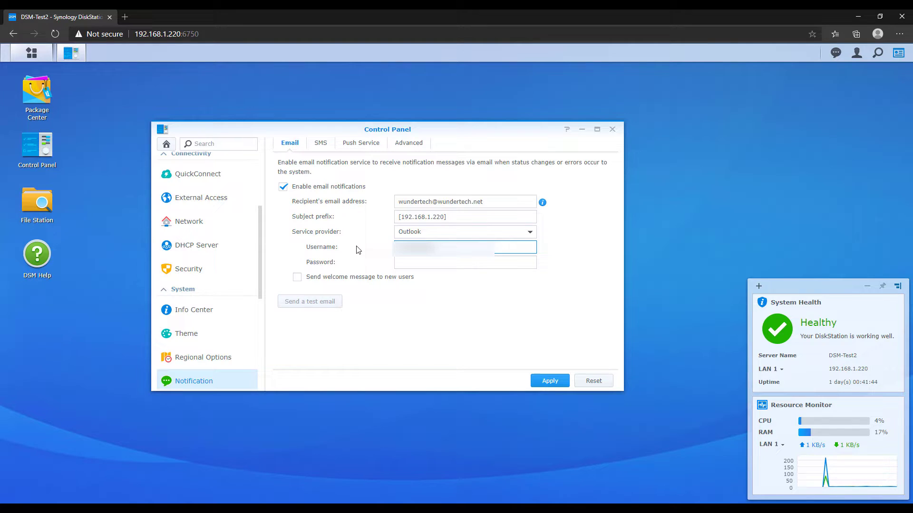
key(Tab)
text(•••••••)
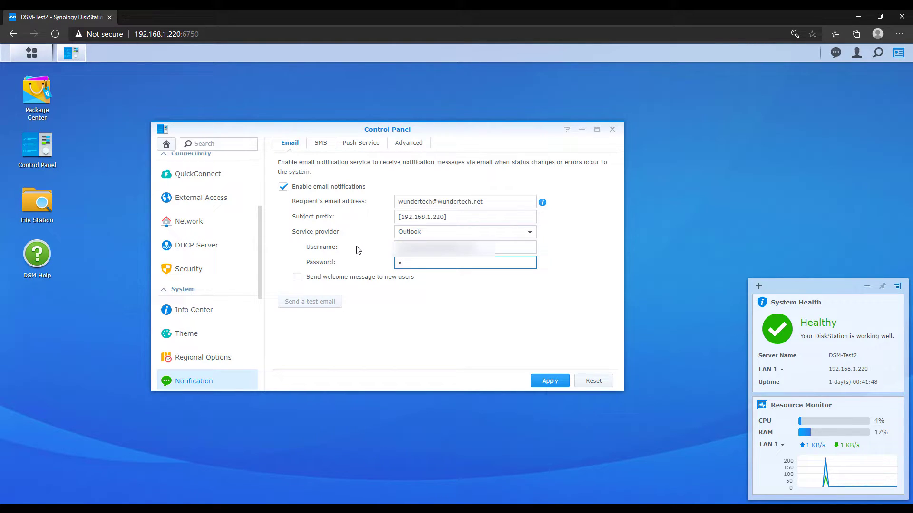
text(••••••)
click(421, 319)
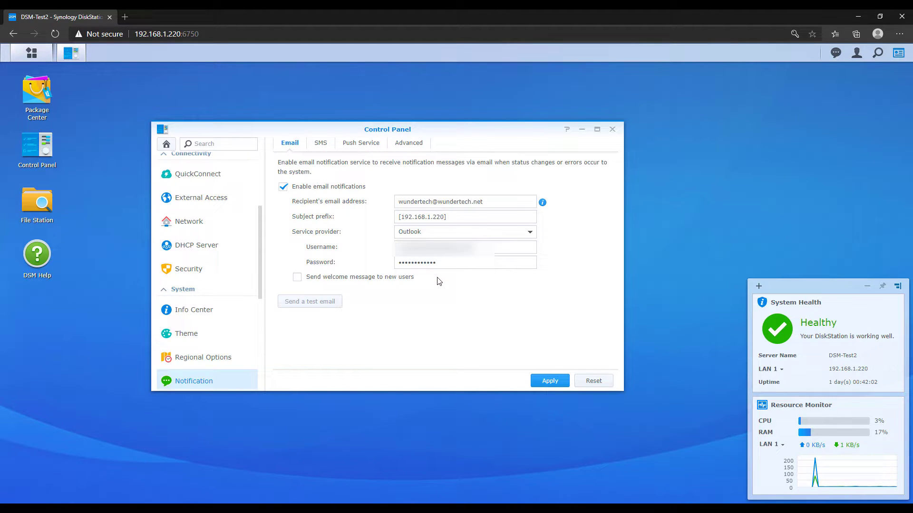
click(473, 249)
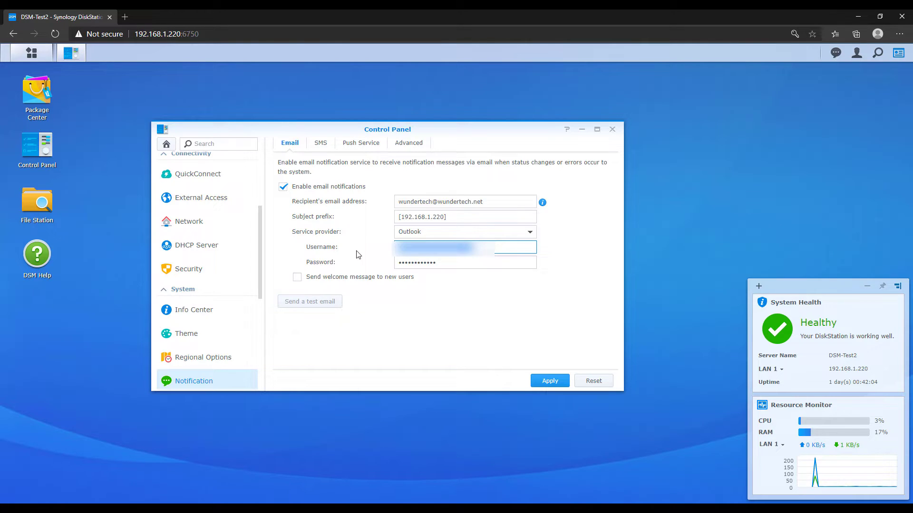
key(BackSpace)
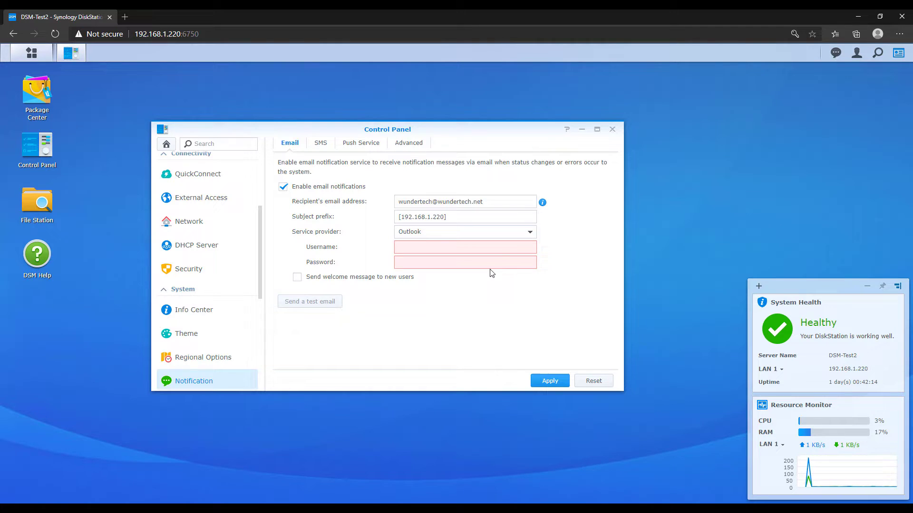
- Choose Custom SMTP server, then empty the SMTP server, port 465 and sender email fields
click(496, 242)
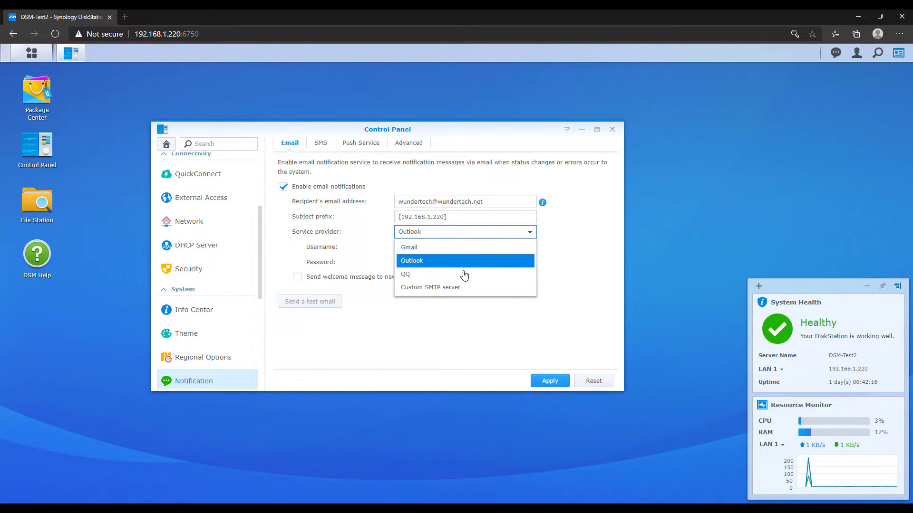
click(454, 287)
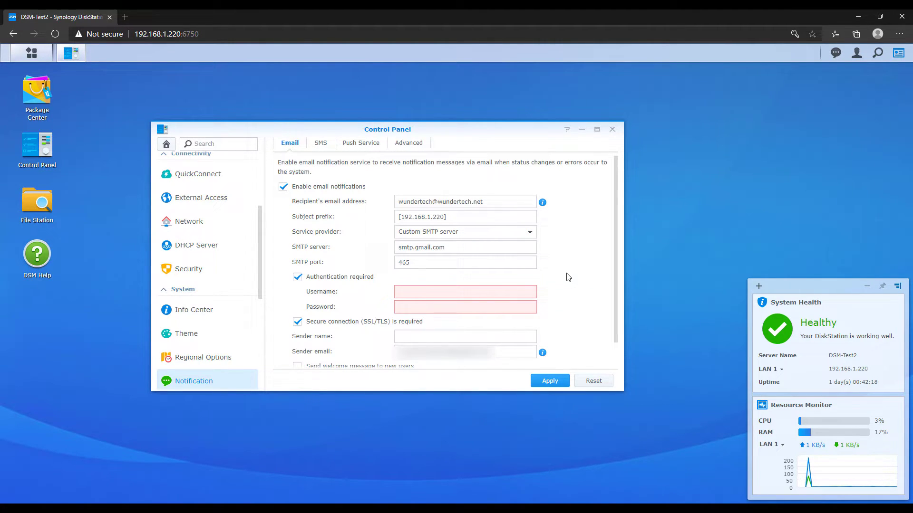
drag(483, 247, 335, 246)
key(BackSpace)
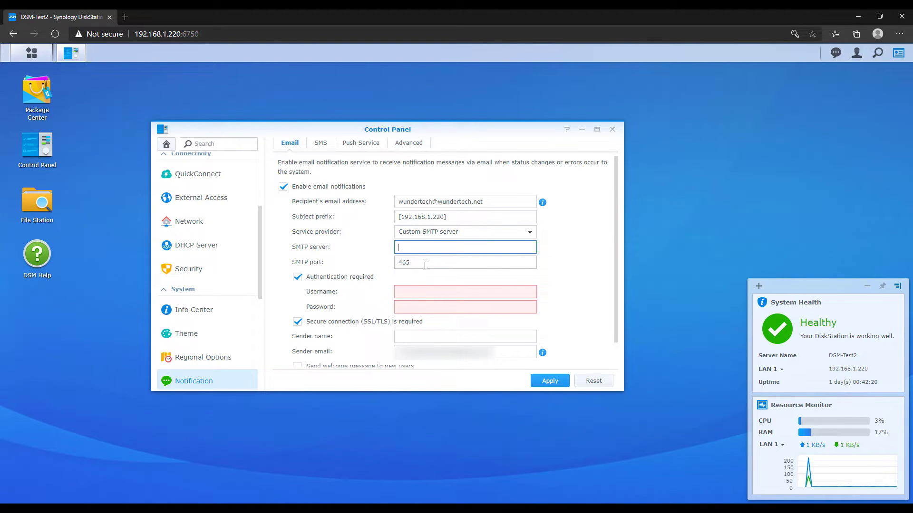
drag(424, 265, 387, 265)
key(BackSpace)
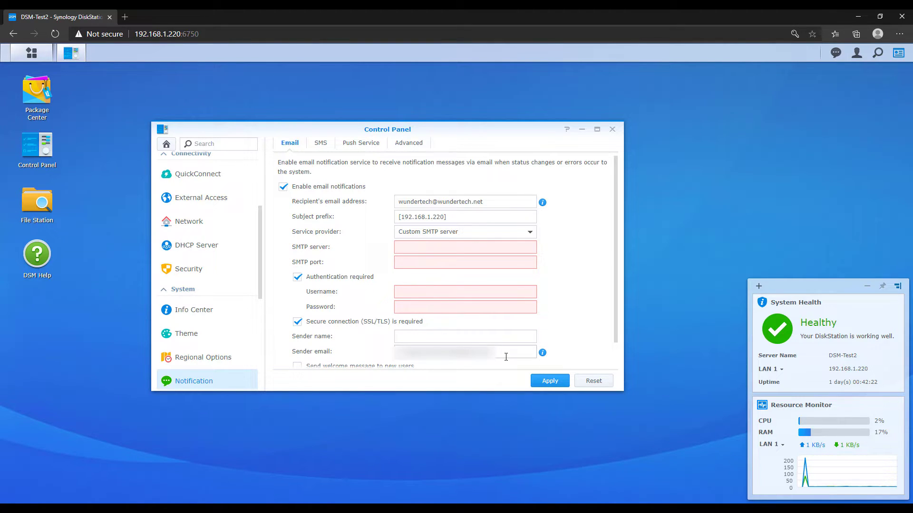
drag(505, 357, 352, 345)
key(BackSpace)
scroll(576, 293, down, 1)
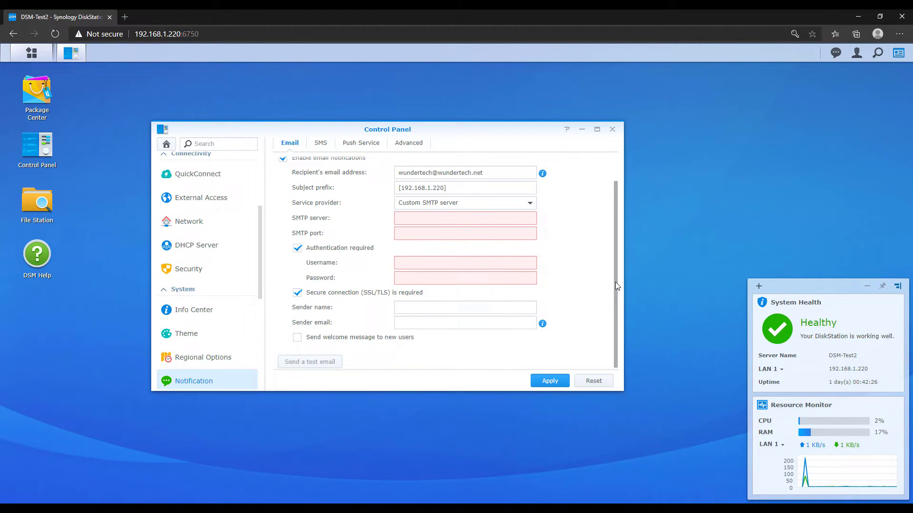
drag(615, 283, 617, 278)
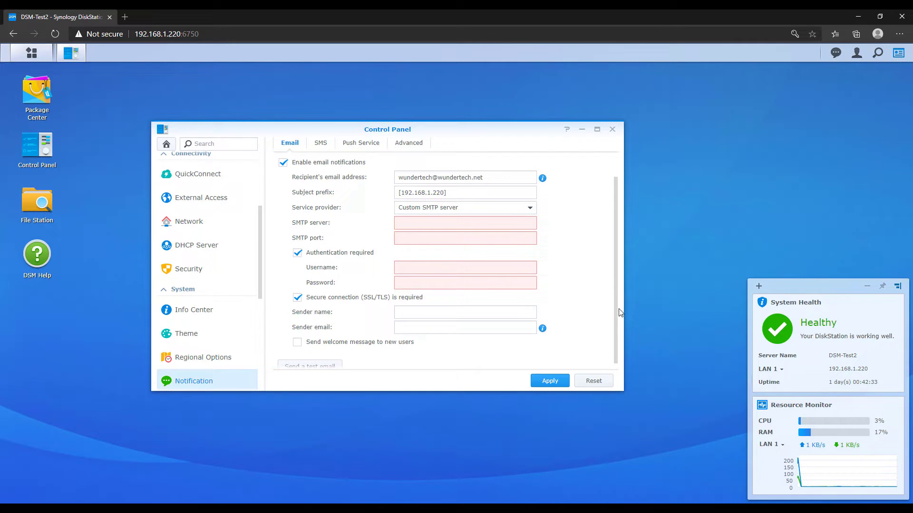
drag(615, 307, 617, 318)
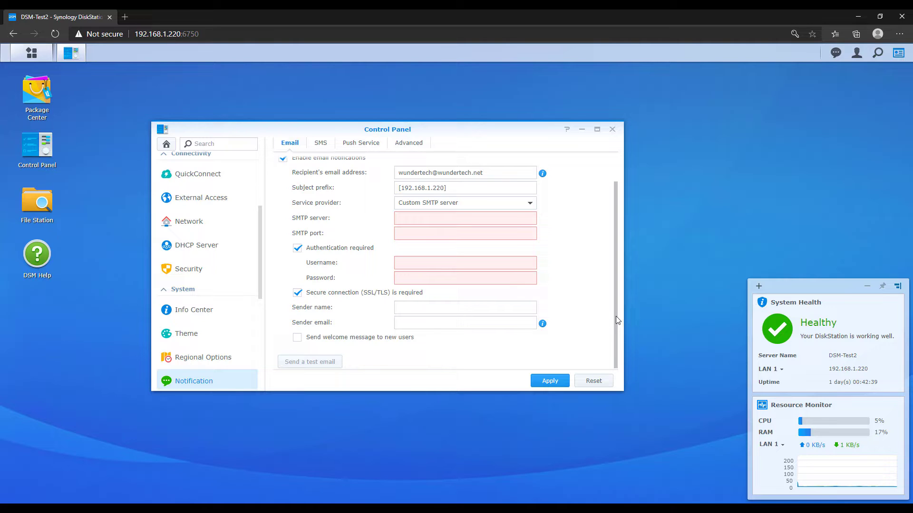
drag(615, 316, 614, 289)
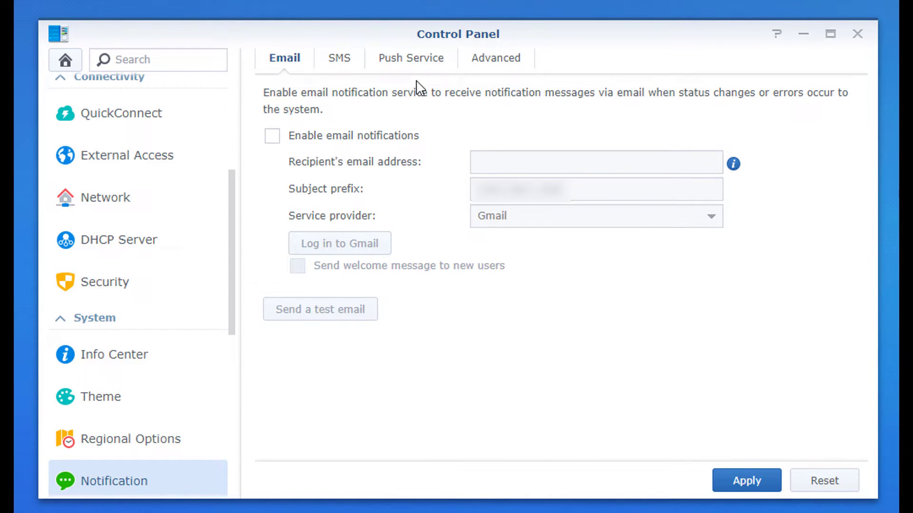
- Enable mobile device notifications on the Push Service tab and apply them
click(415, 60)
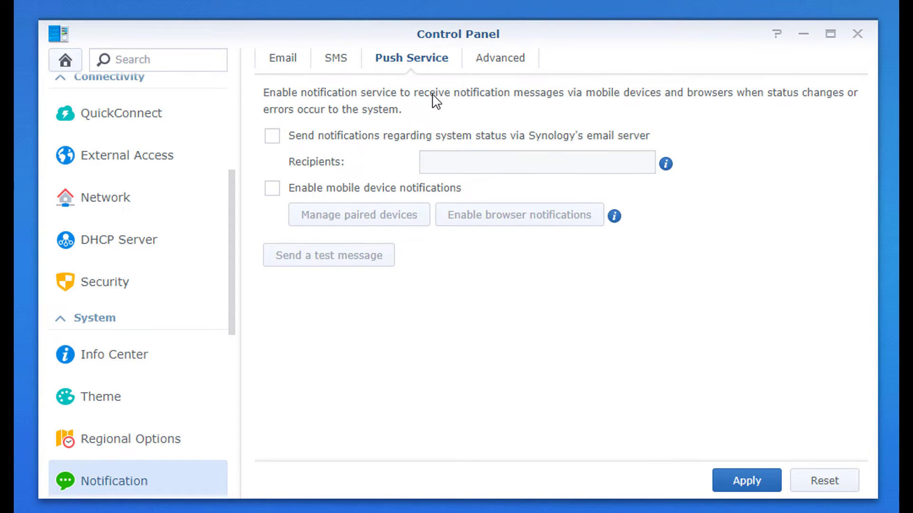
click(360, 189)
click(750, 482)
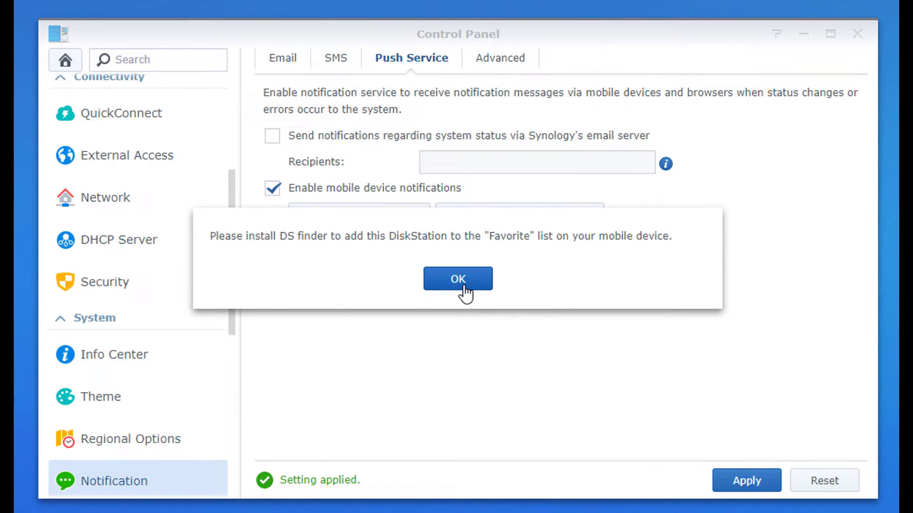
click(462, 285)
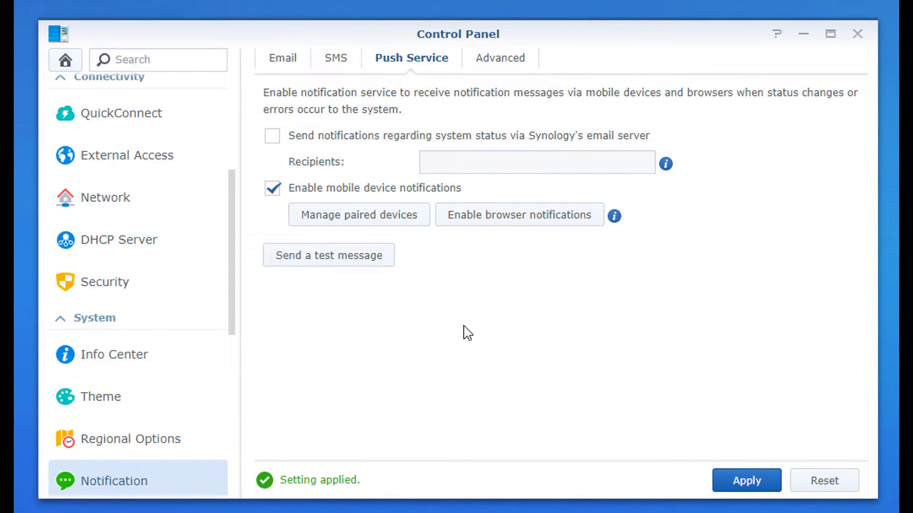
- Check the paired devices list and send a test push message to the phone
click(373, 219)
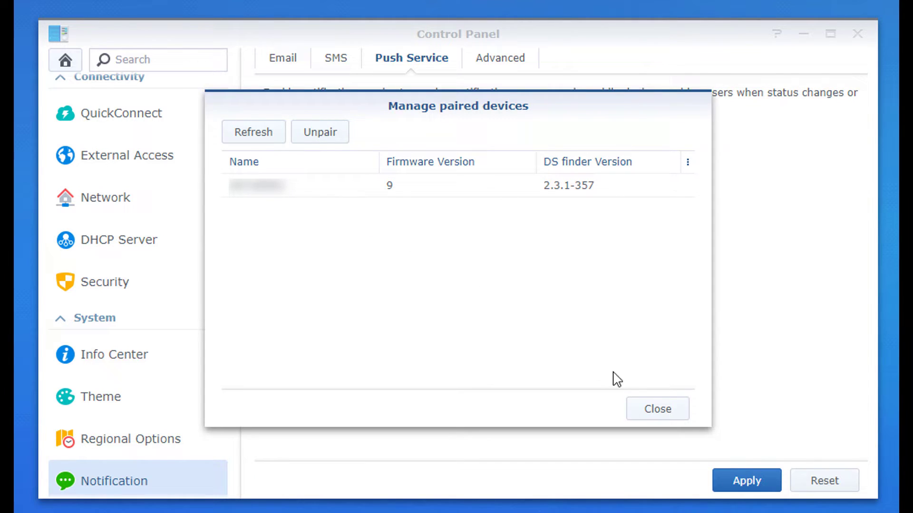
click(659, 408)
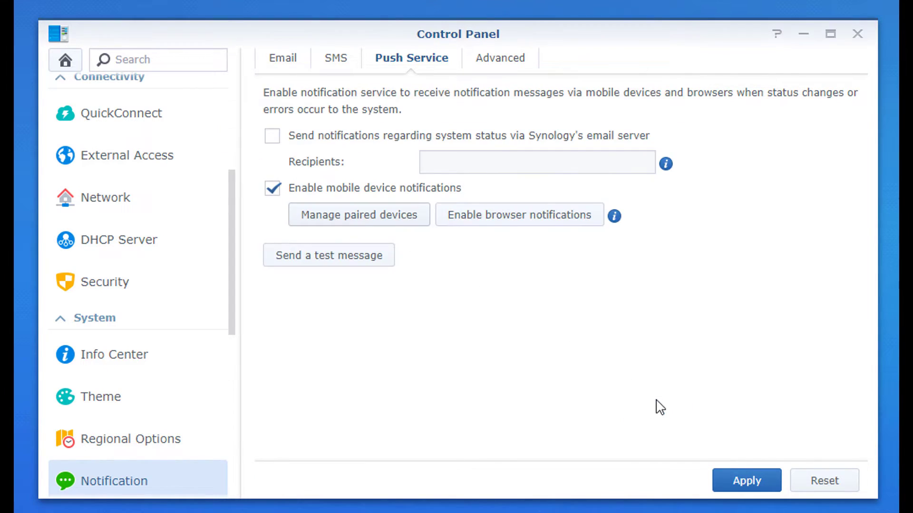
click(341, 260)
click(455, 294)
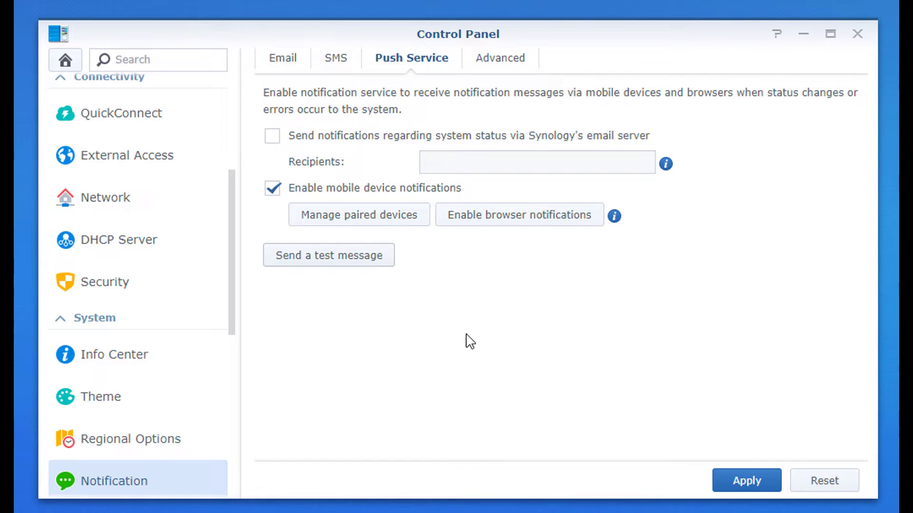
- In Advanced, expand Internal storage and turn off mobile alerts for expansion unit and drive I/O errors
click(489, 64)
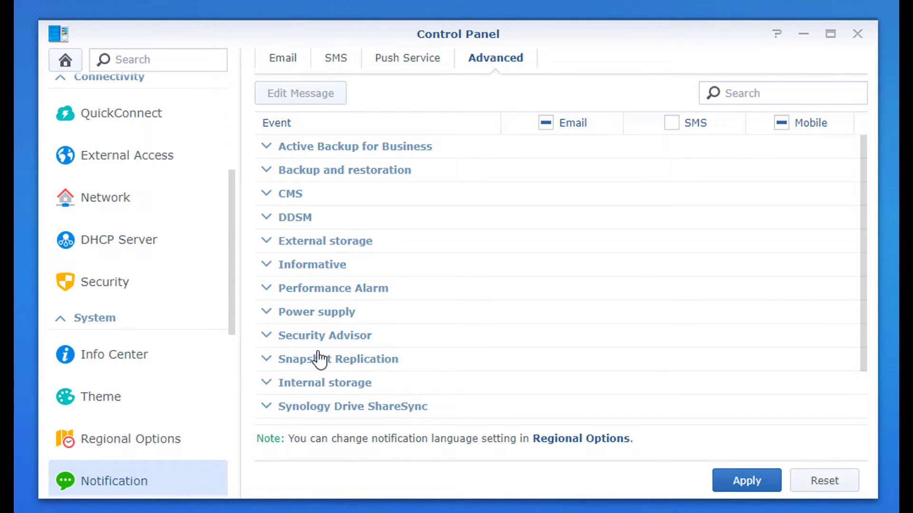
click(316, 383)
scroll(335, 337, down, 3)
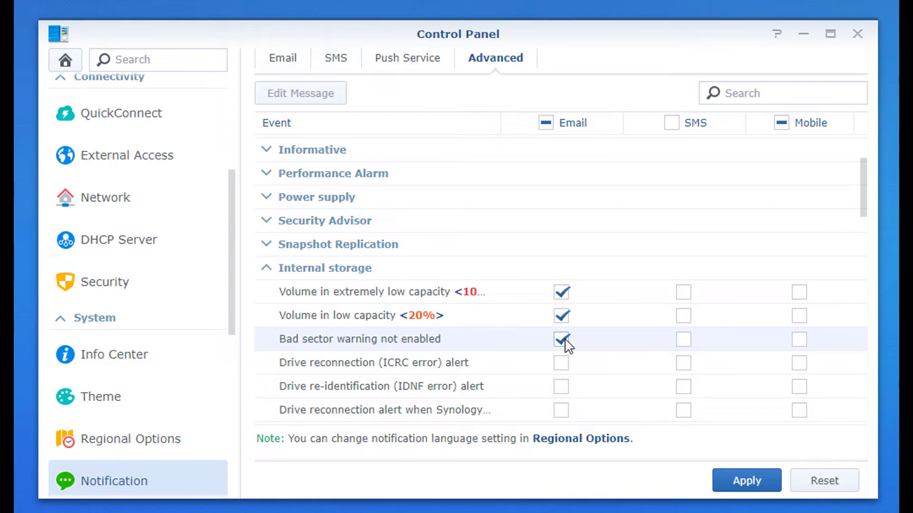
scroll(565, 340, down, 2)
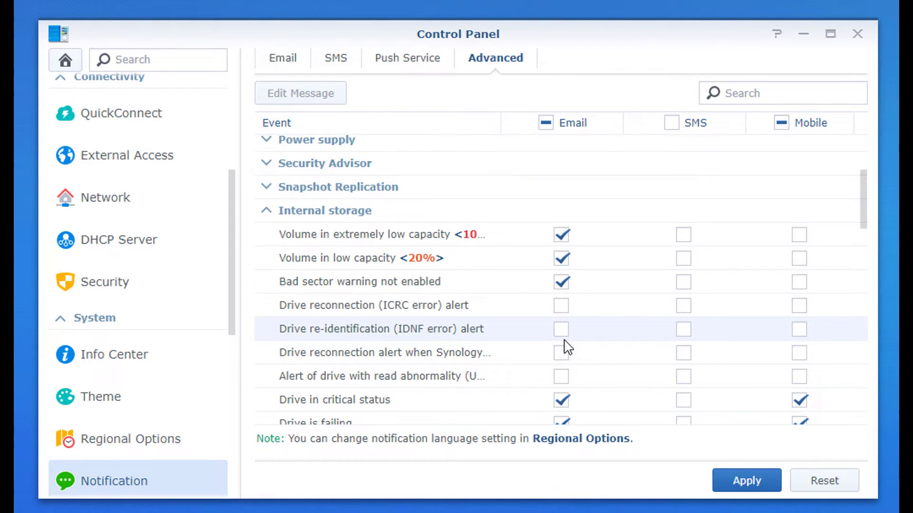
scroll(565, 344, down, 2)
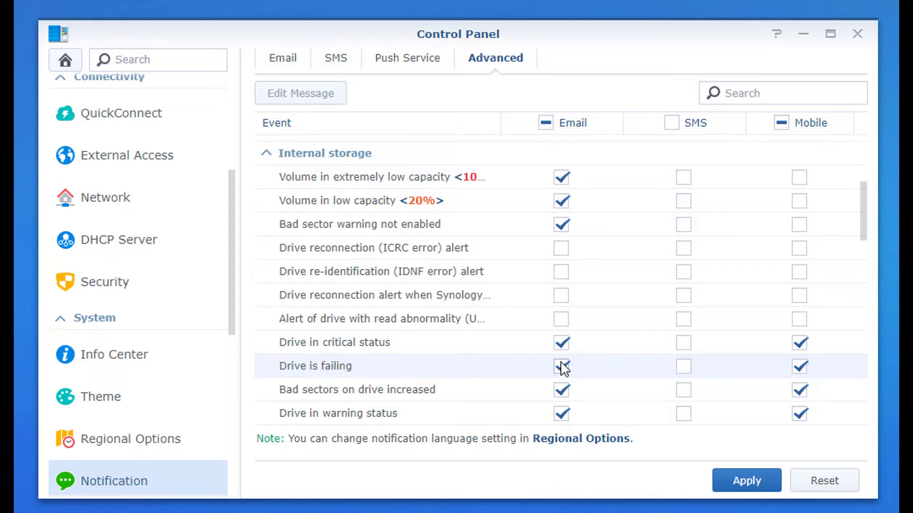
scroll(564, 368, down, 2)
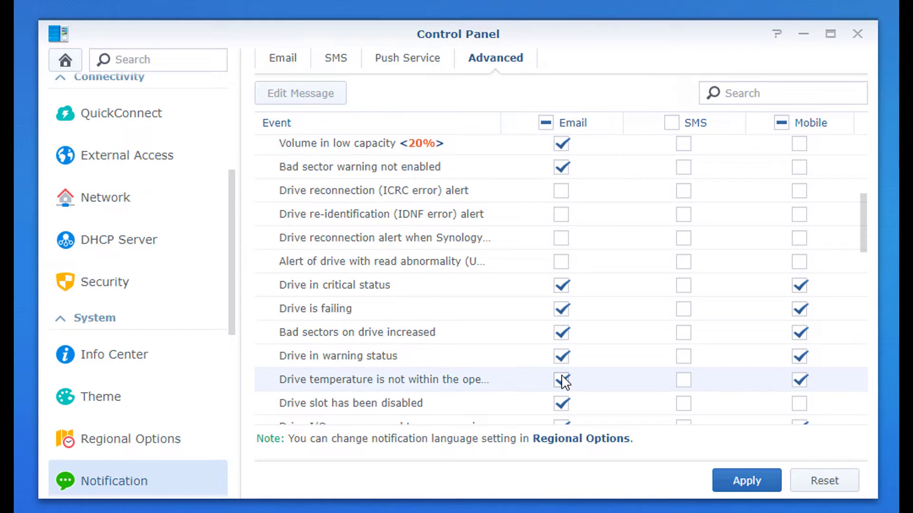
scroll(563, 379, down, 2)
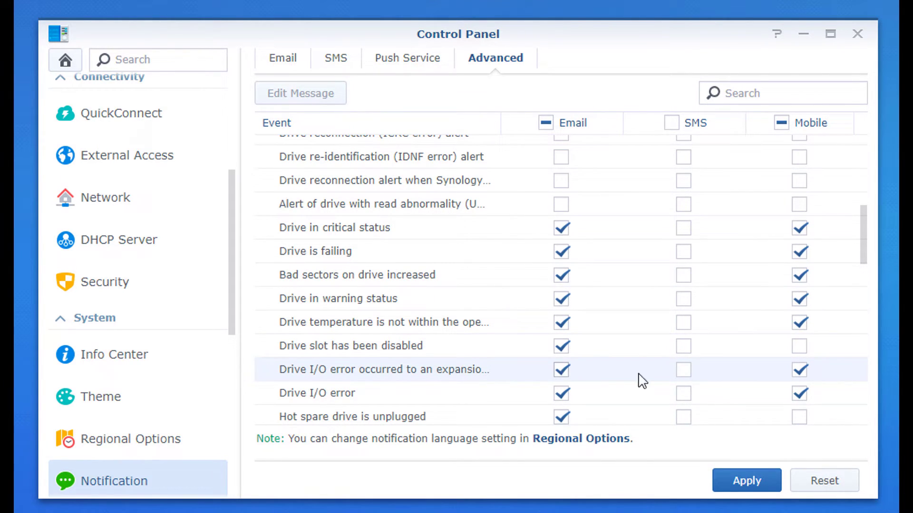
click(800, 371)
click(800, 393)
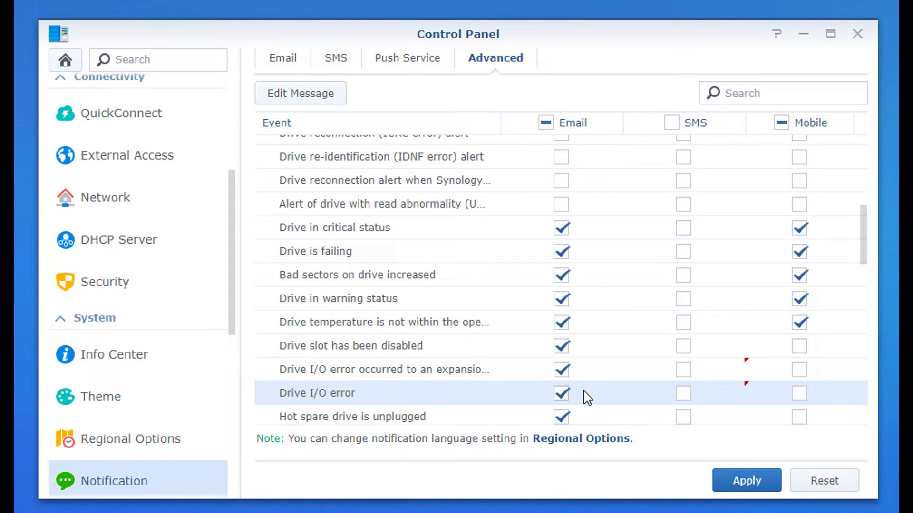
- Untick email alerts for hot spare unplugged, hot spare repair complete and SSD cache crashed
scroll(575, 378, down, 2)
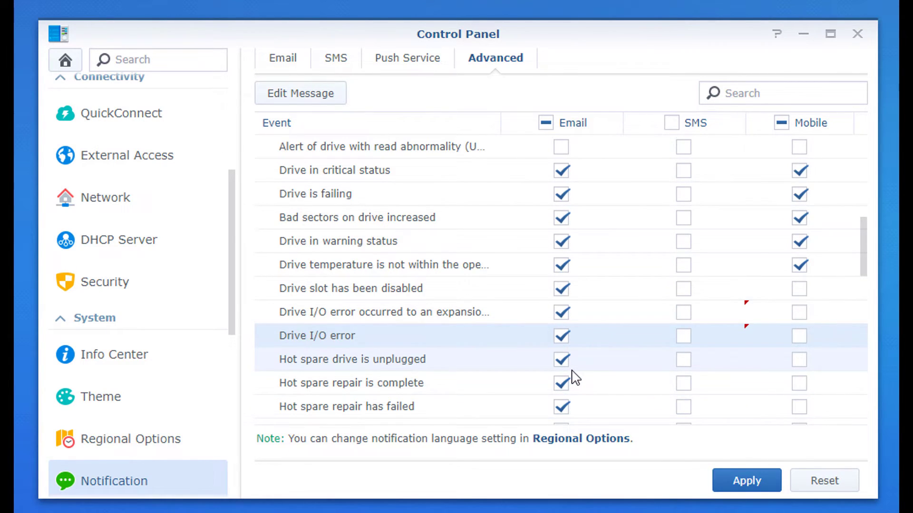
scroll(575, 378, down, 2)
click(561, 303)
click(562, 327)
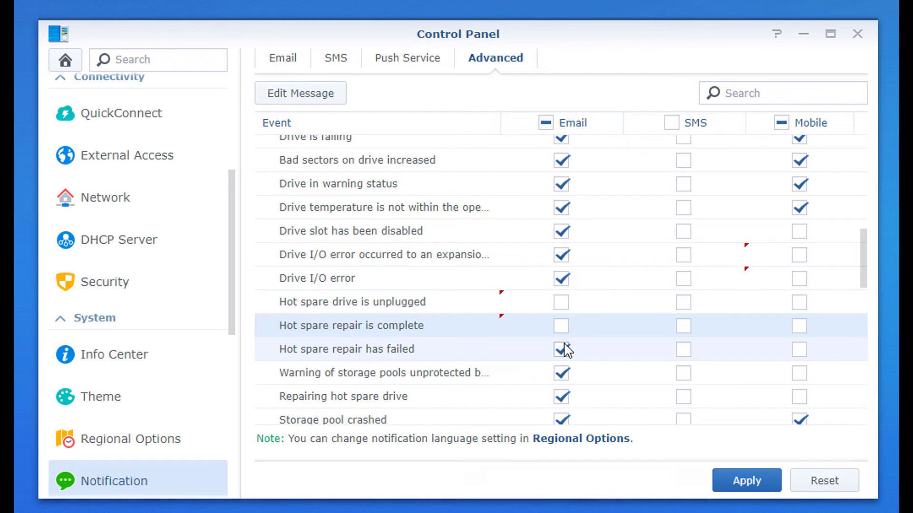
scroll(565, 351, down, 2)
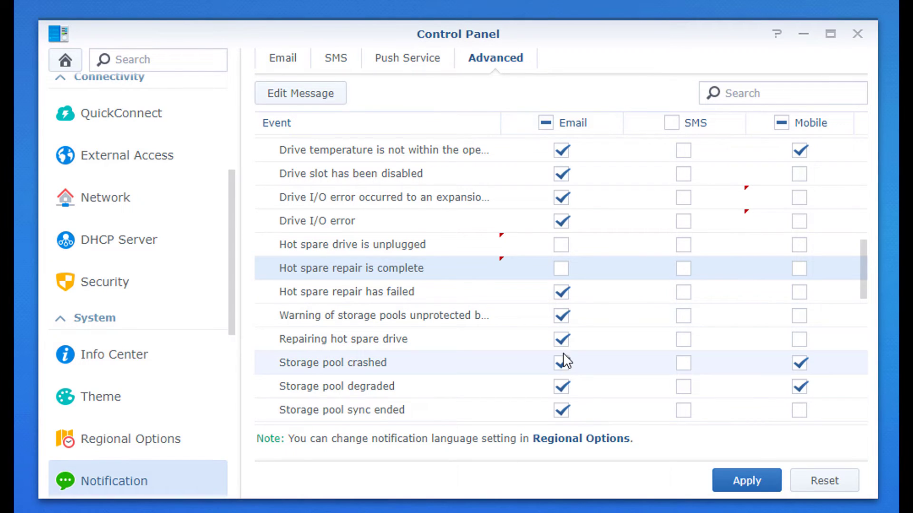
scroll(567, 370, down, 2)
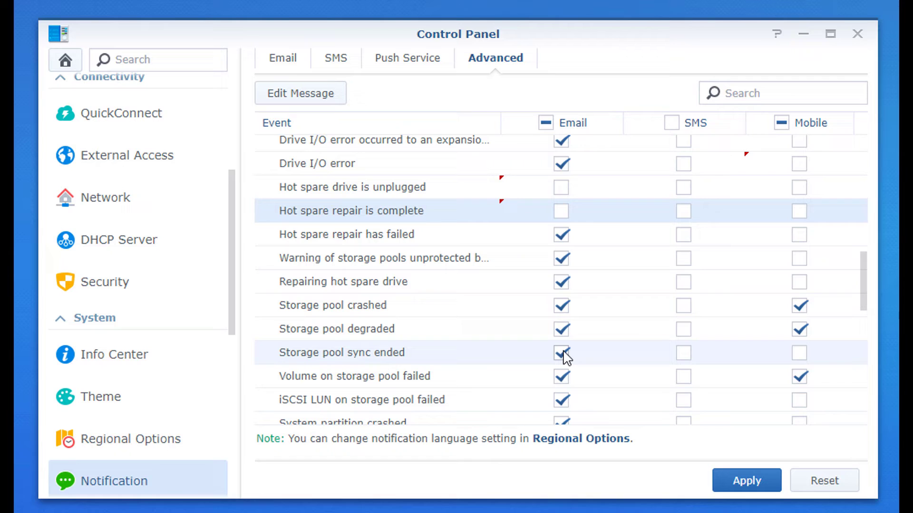
scroll(564, 353, down, 2)
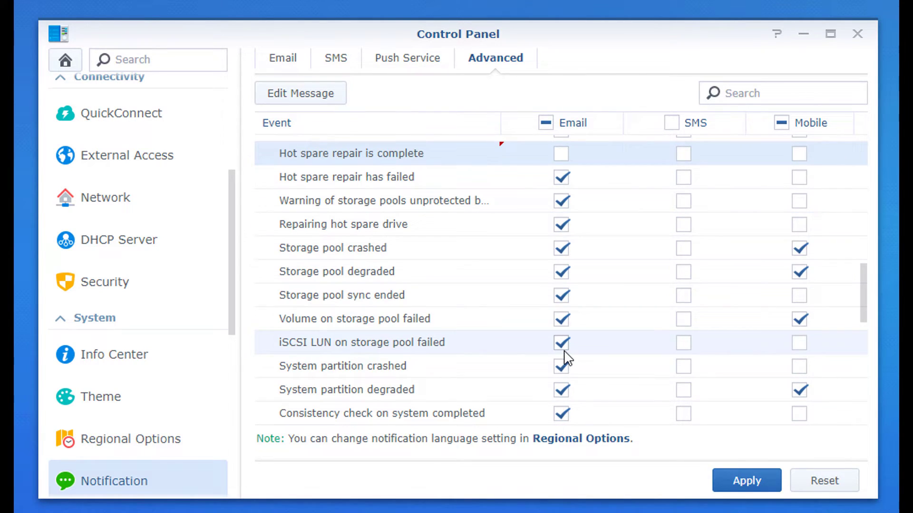
scroll(568, 359, down, 2)
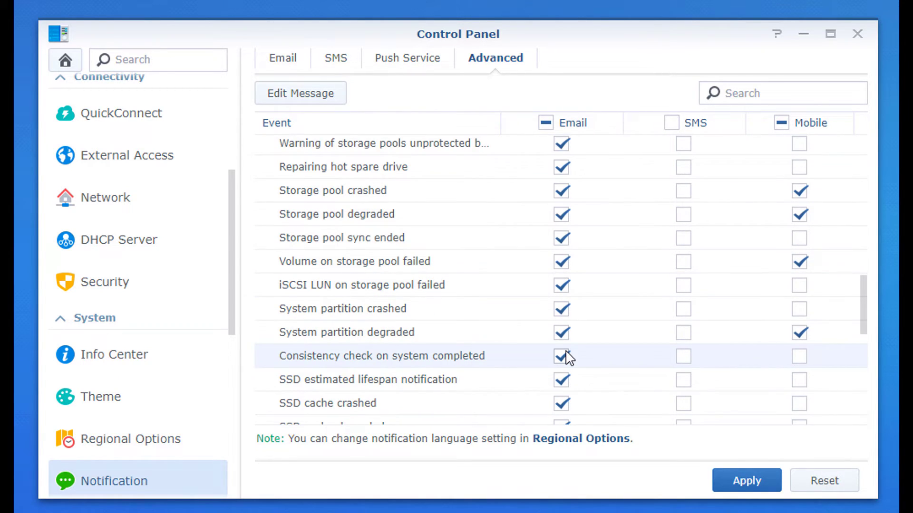
click(565, 404)
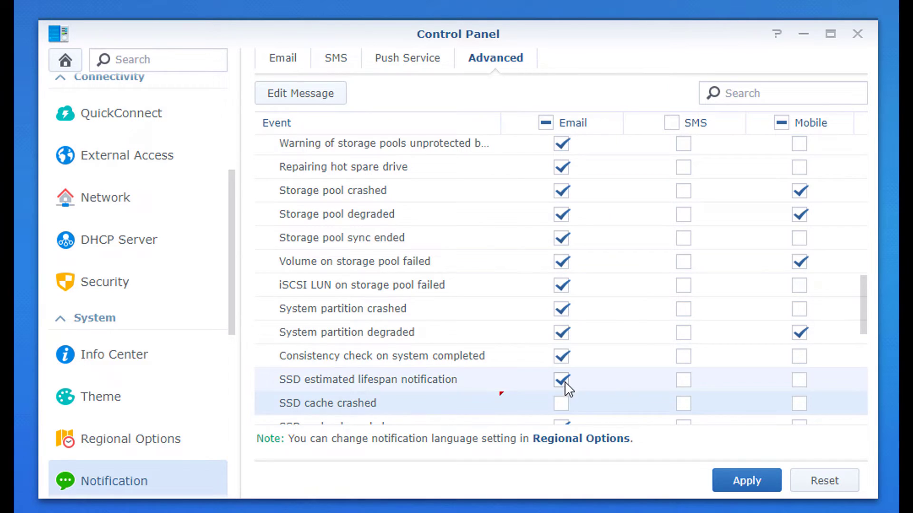
- Untick email alerts for SSD estimated lifespan, SSD cache degraded and read-write cache missing
click(568, 380)
scroll(570, 378, down, 2)
click(567, 370)
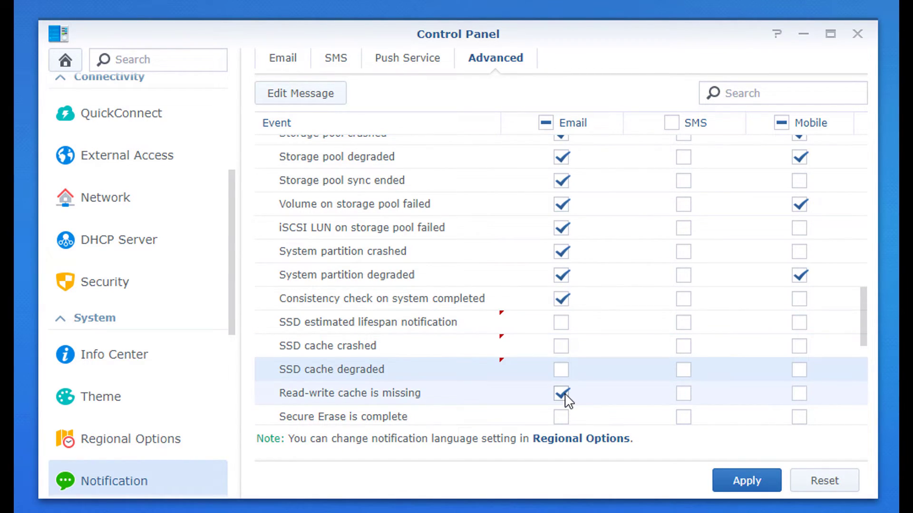
scroll(566, 400, down, 2)
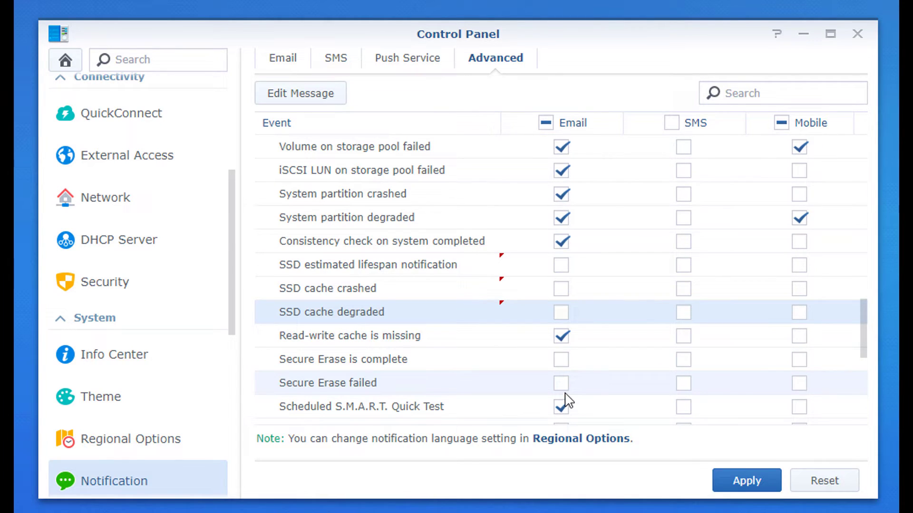
click(562, 336)
- Scroll to the end of the event list and apply the alert choices
scroll(563, 342, down, 2)
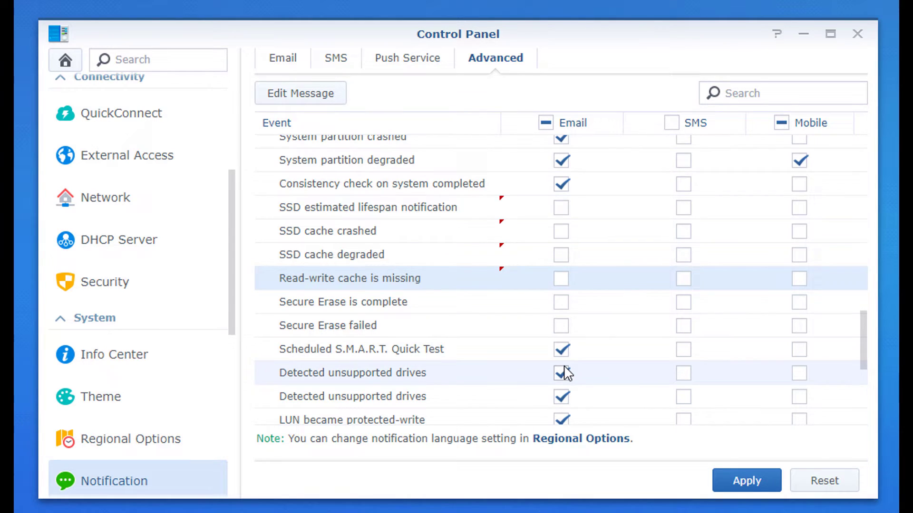
scroll(565, 373, down, 2)
scroll(566, 356, down, 2)
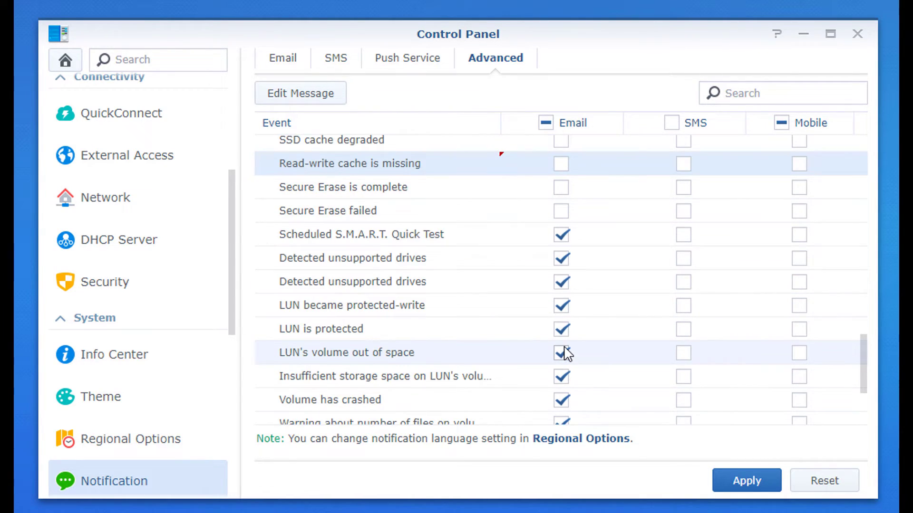
scroll(565, 354, down, 2)
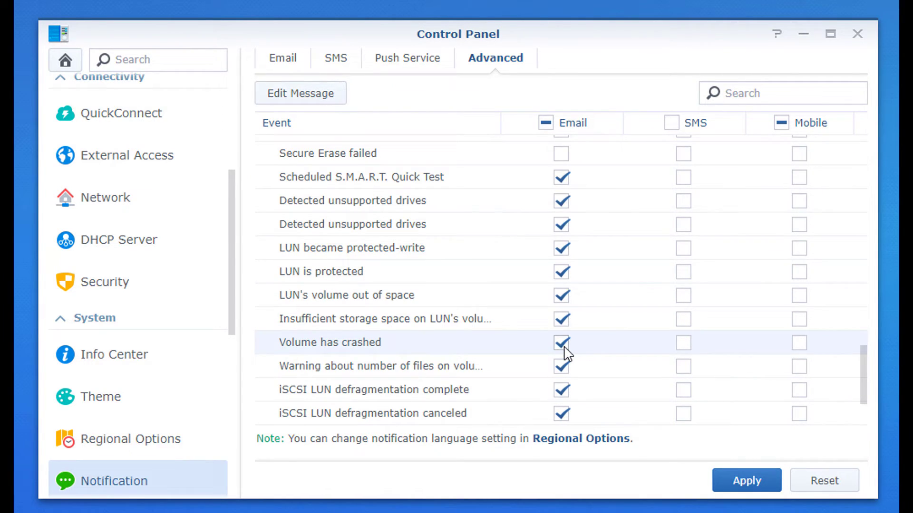
click(747, 480)
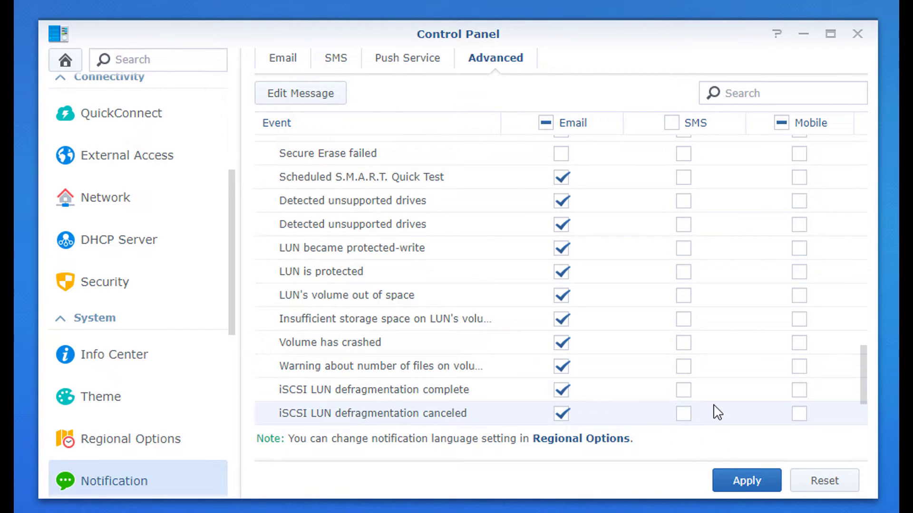
scroll(715, 411, up, 5)
click(746, 480)
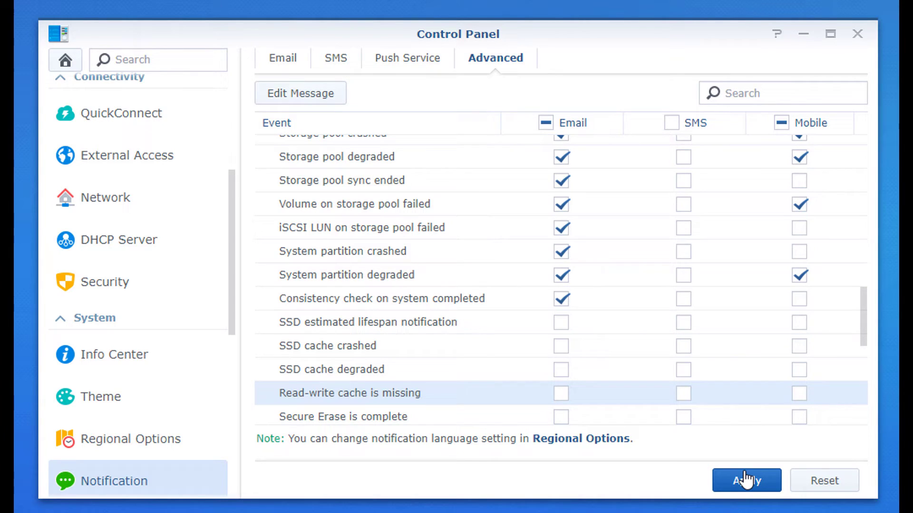
- On the SMS tab, briefly enable SMS notifications, check the provider list keeping clickatell, then disable them again
click(346, 64)
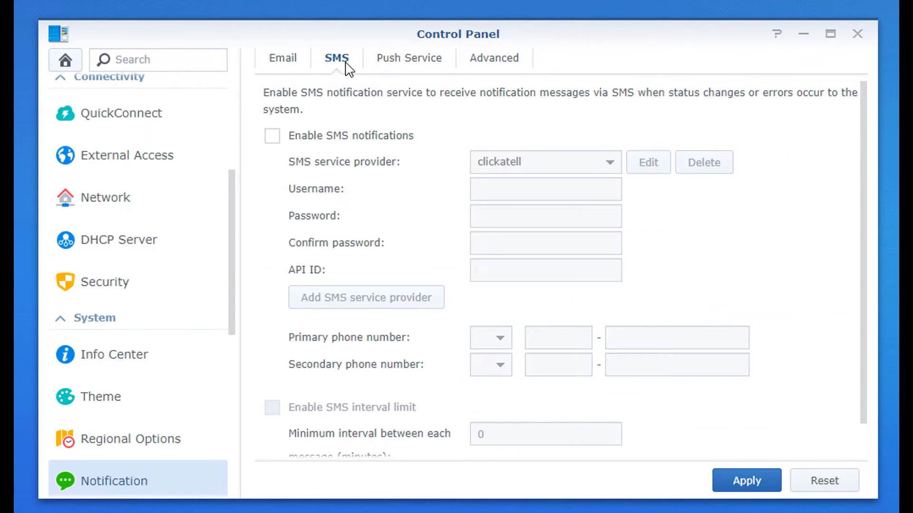
click(381, 137)
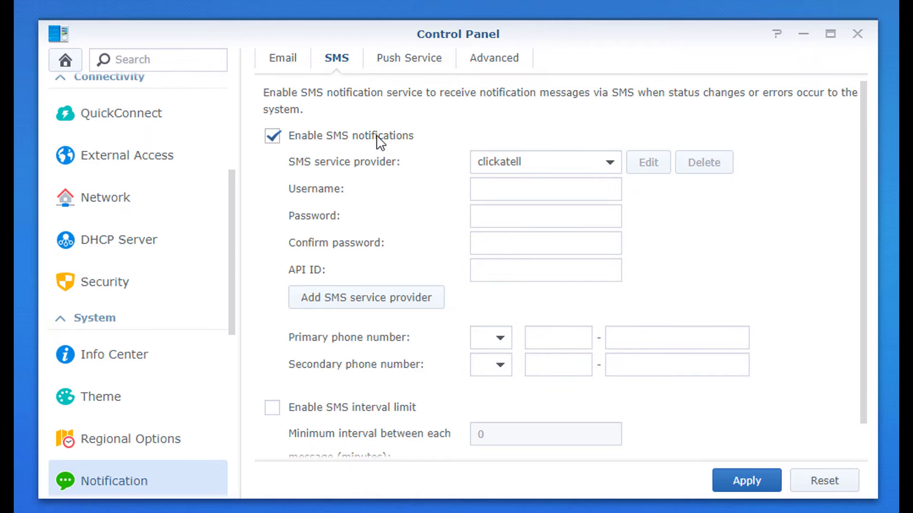
click(539, 169)
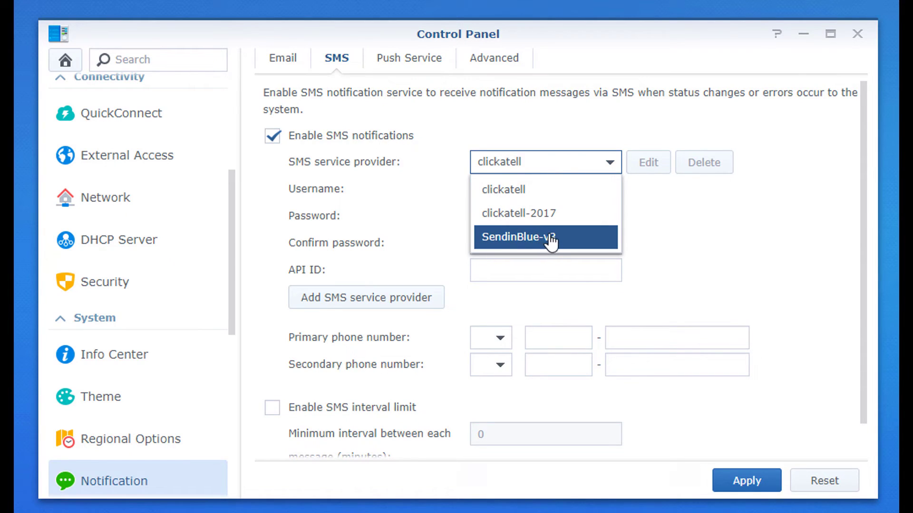
click(690, 230)
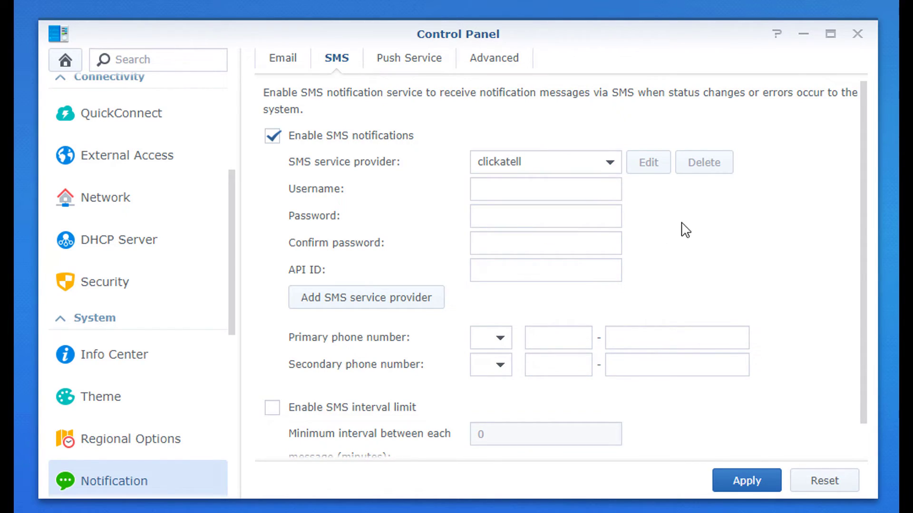
click(385, 137)
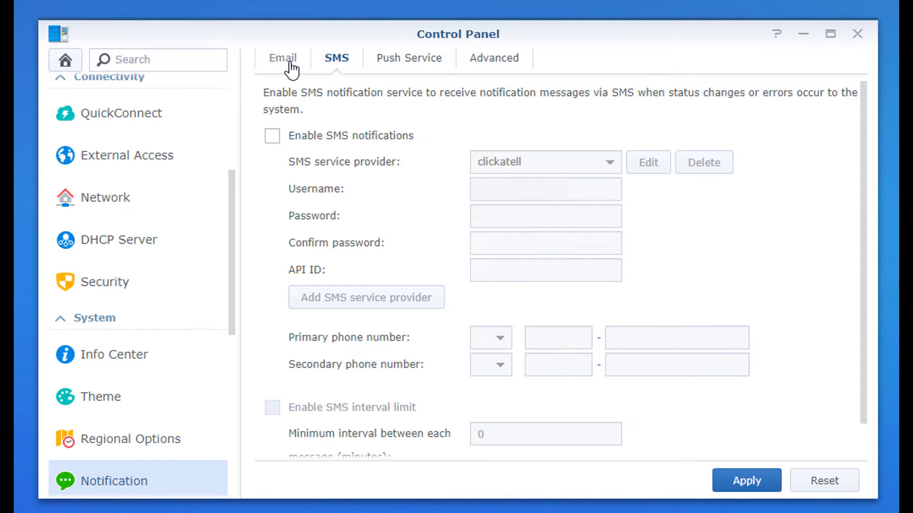
- On the Email tab, re-enable email notifications with a phone's email-to-text address as recipient
click(284, 59)
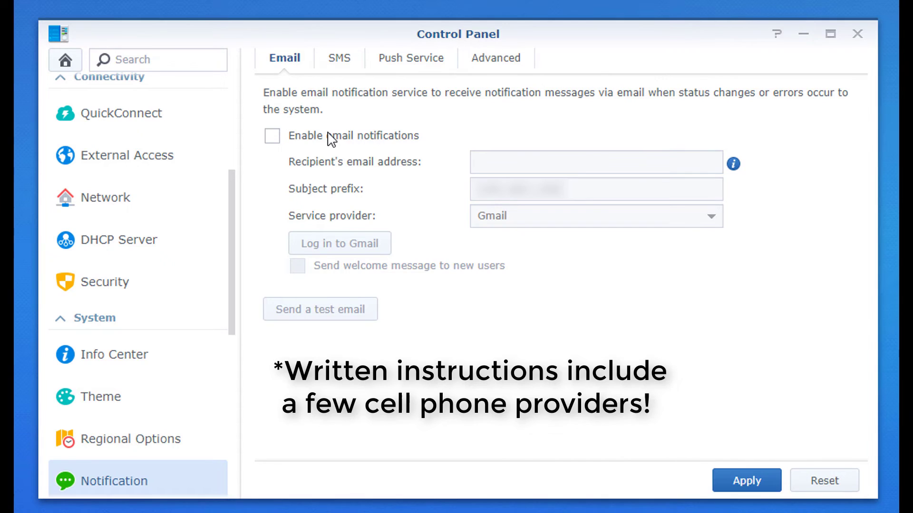
click(331, 138)
click(473, 162)
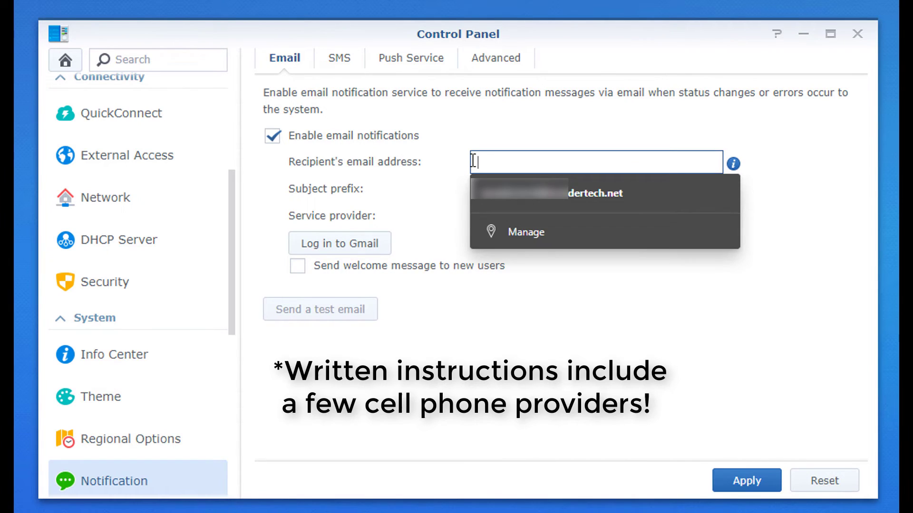
text(123)
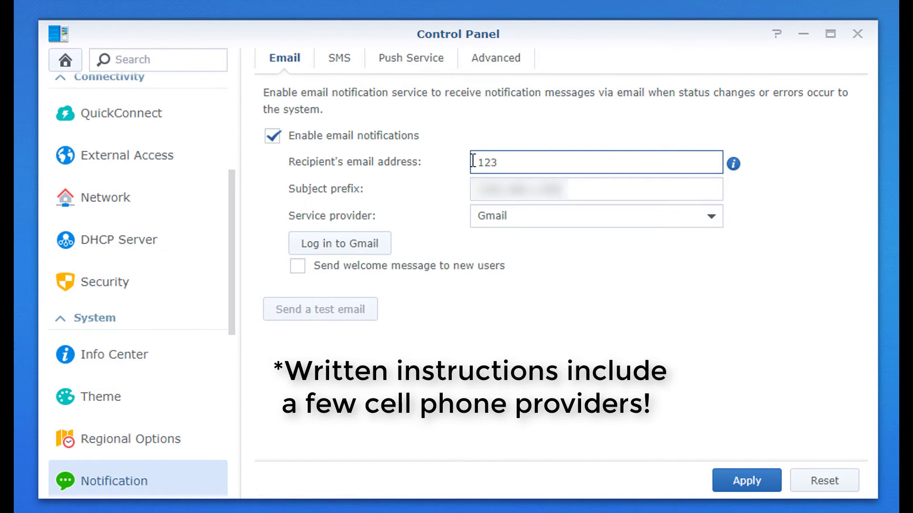
text(4567890@cellphoneprovi)
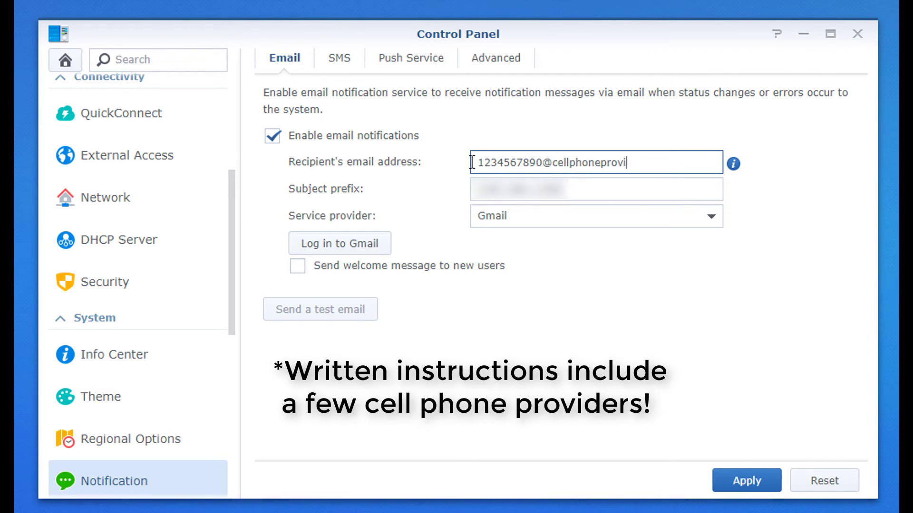
text(der.com)
click(685, 301)
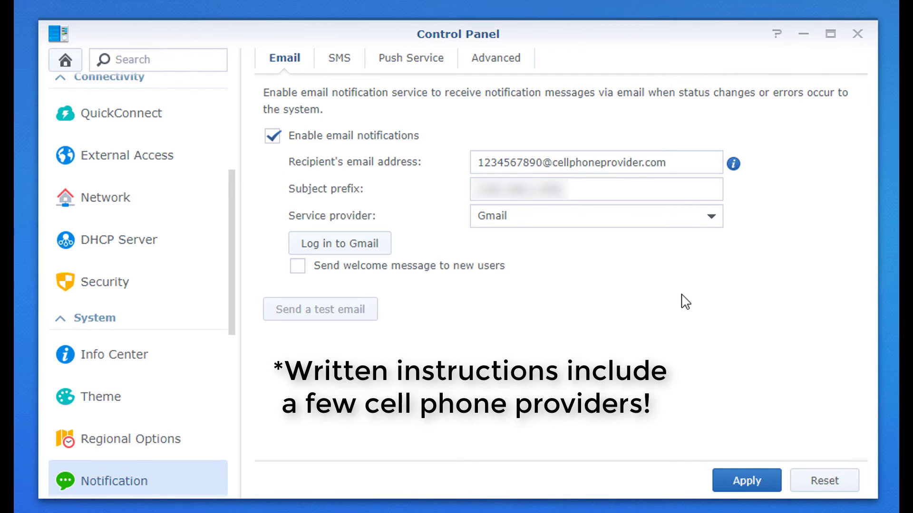